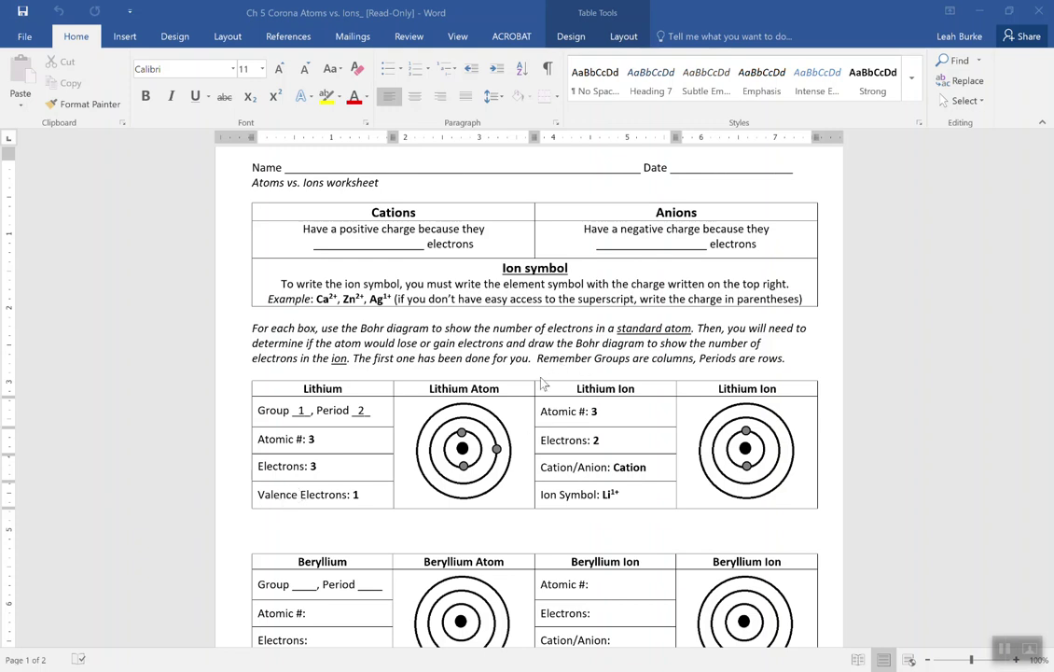
Select the Word worksheet from the Name line through the Ion symbol row, then switch to Google Slides.
scroll(541, 384, "down", 1)
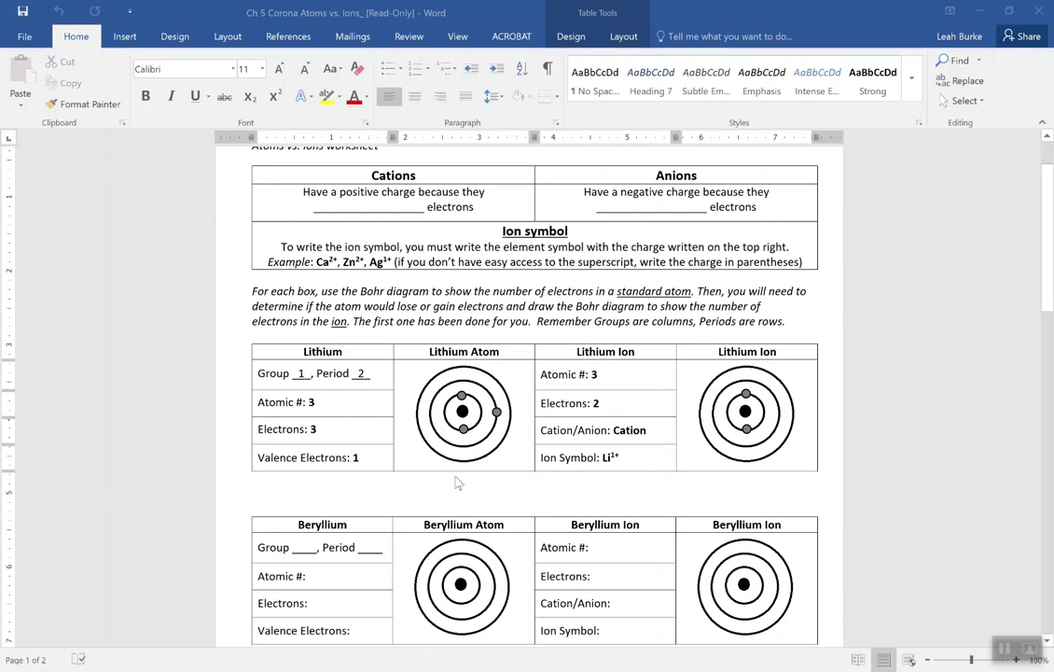
scroll(487, 489, "up", 2)
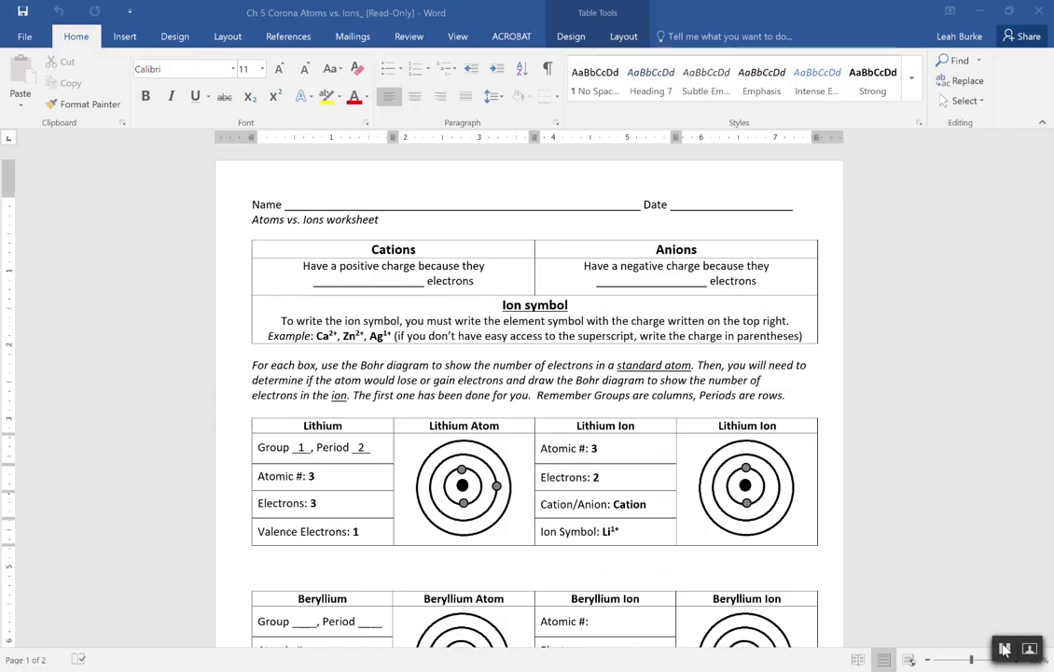
left_click(1004, 650)
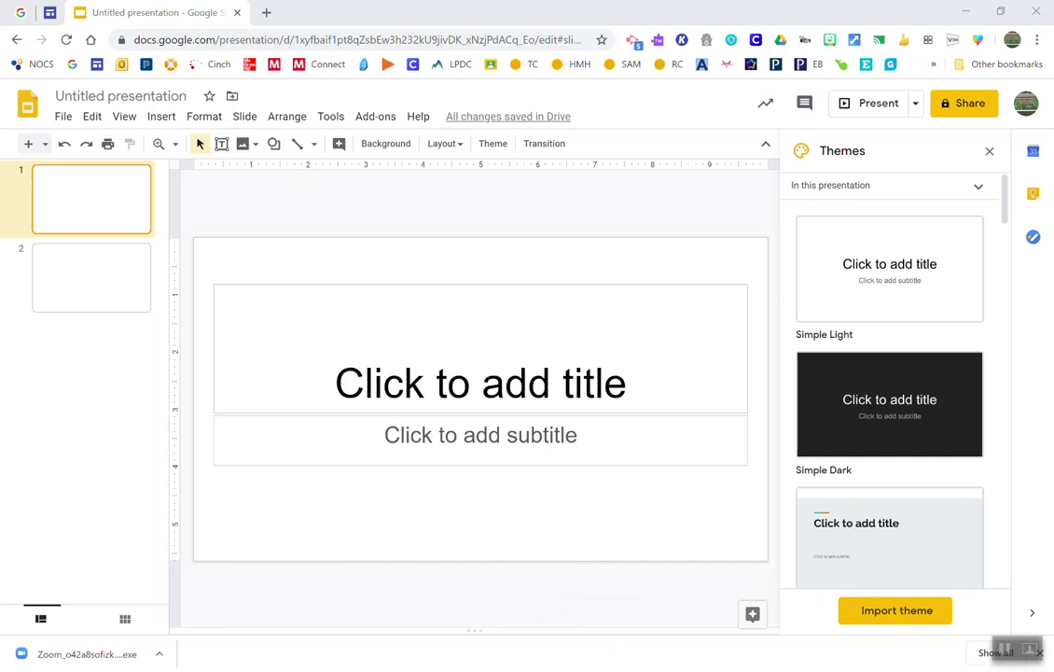
key("alt+Tab")
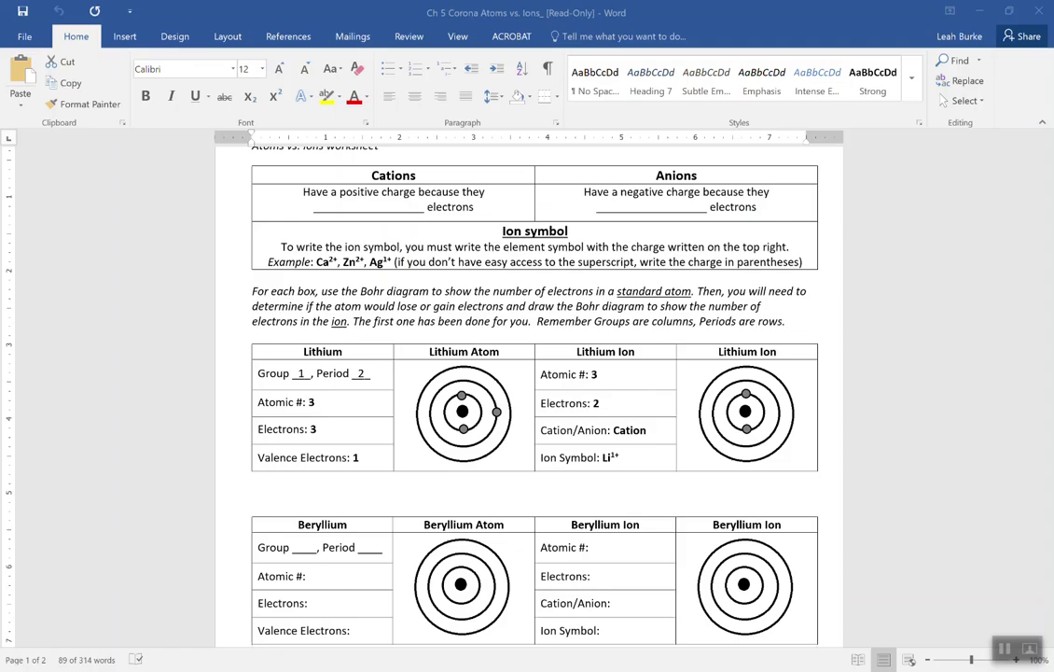
left_click_drag(244, 291, 244, 478)
left_click(199, 334)
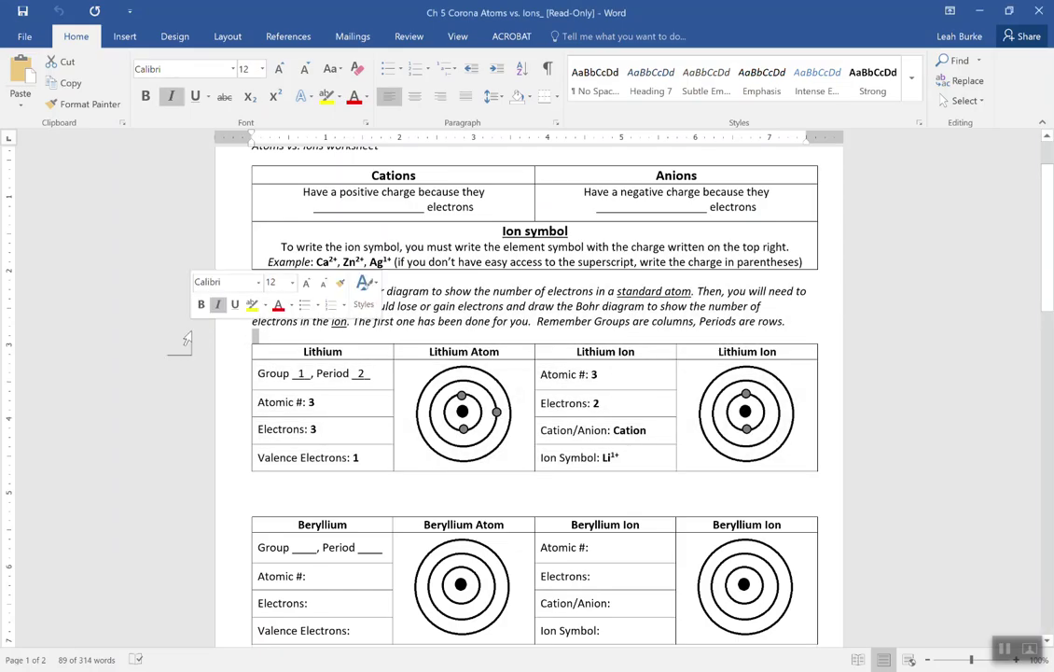
scroll(230, 386, "up", 2)
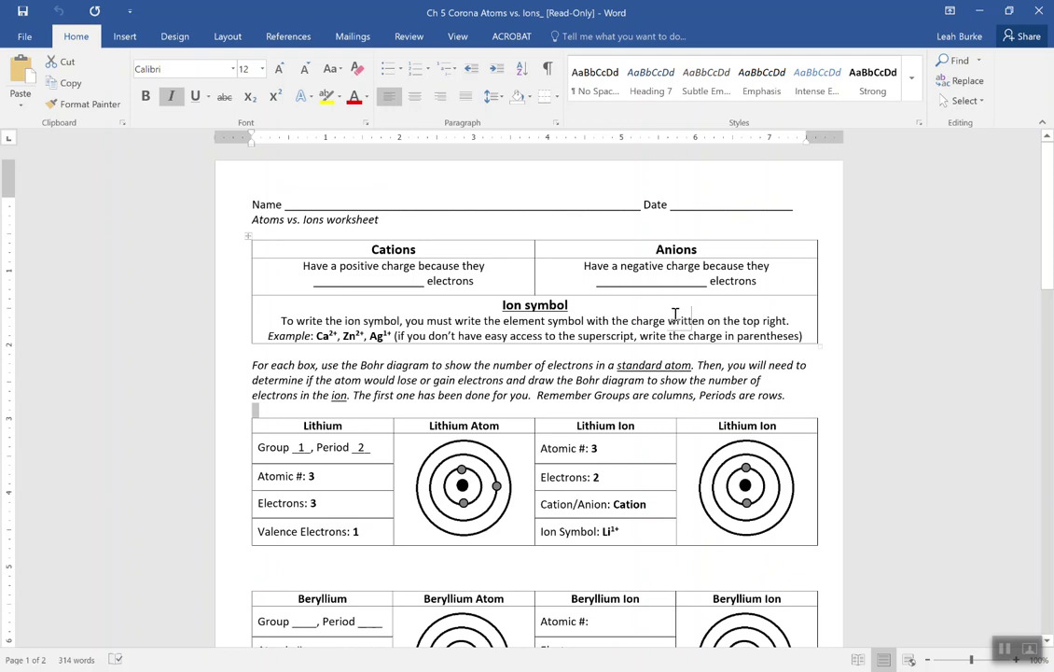
left_click_drag(814, 337, 653, 326)
left_click(223, 172, "shift")
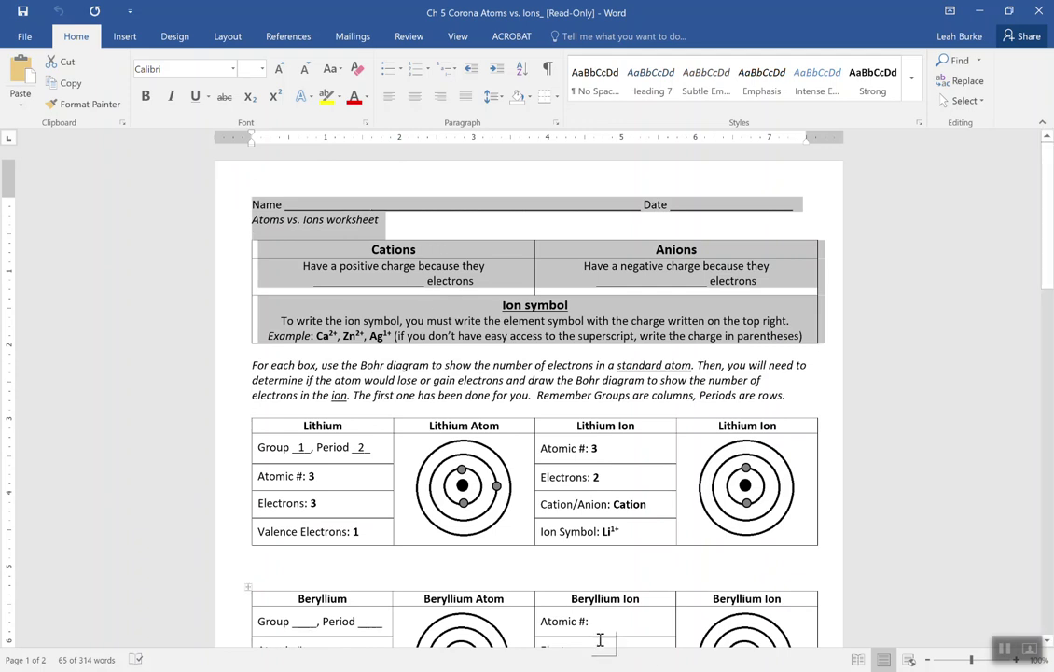
key("alt+Tab")
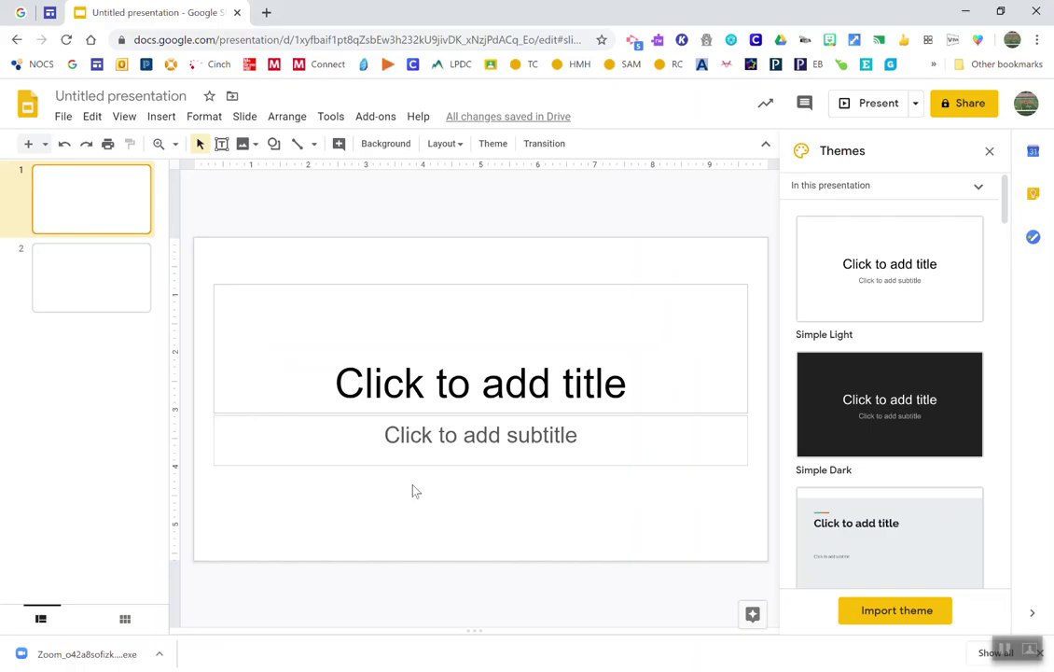
Delete the title and subtitle placeholders and paste the copied worksheet content onto the slide.
left_click(358, 282)
key("Delete")
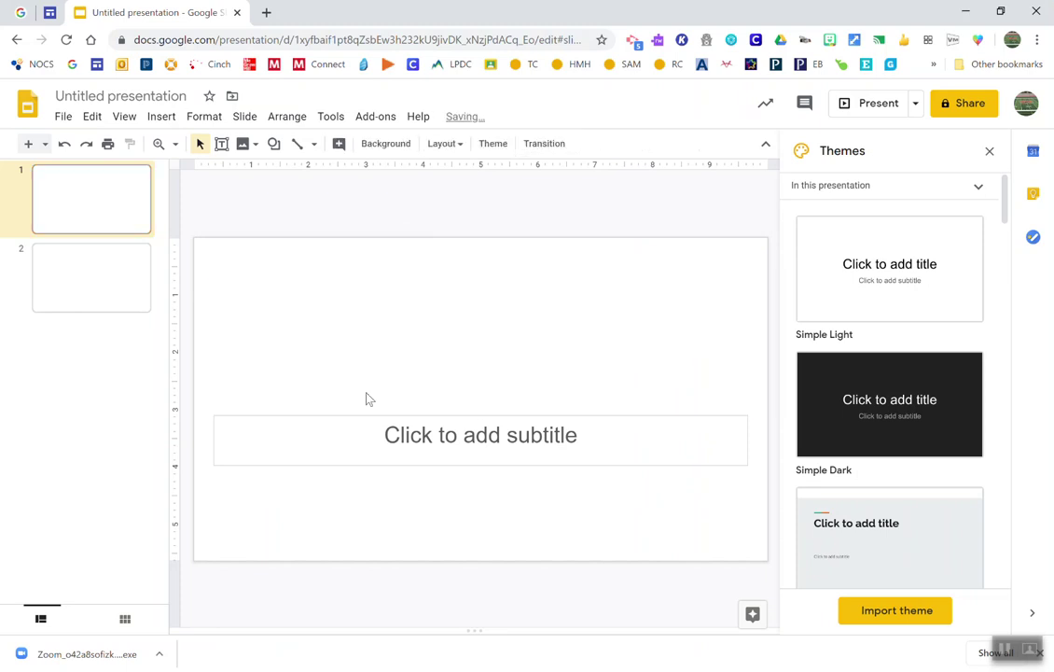
left_click(344, 413)
key("Delete")
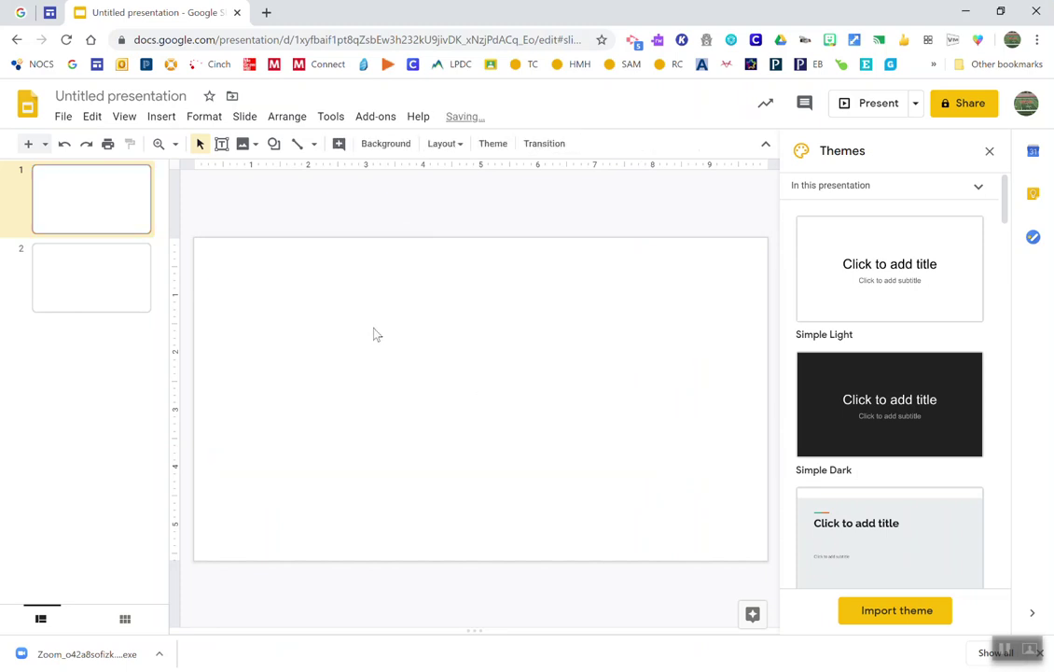
key("ctrl+v")
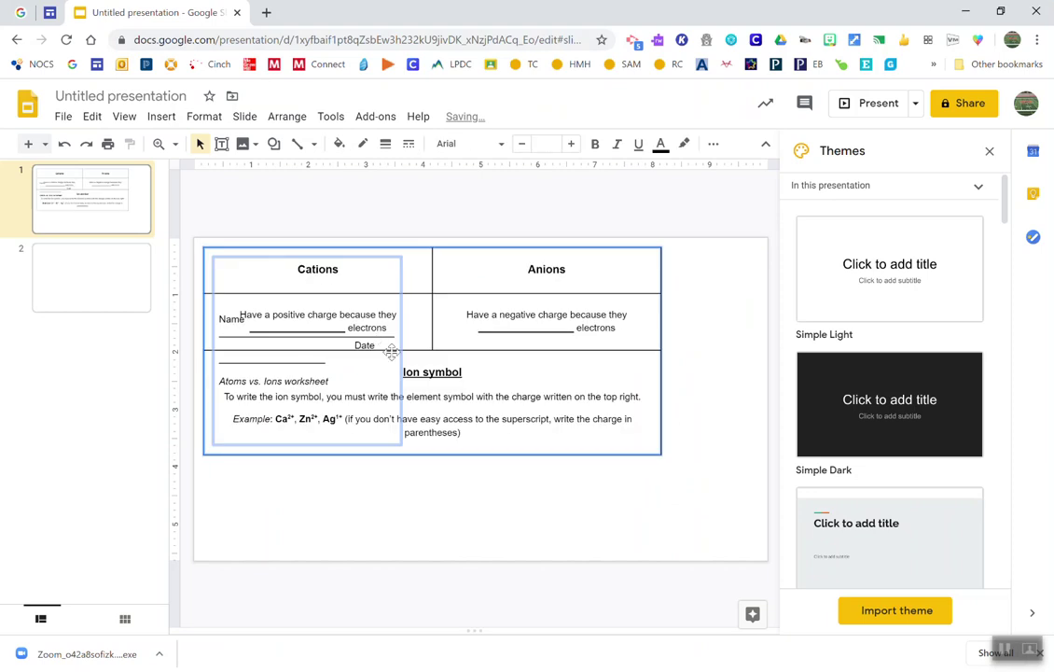
left_click(471, 490)
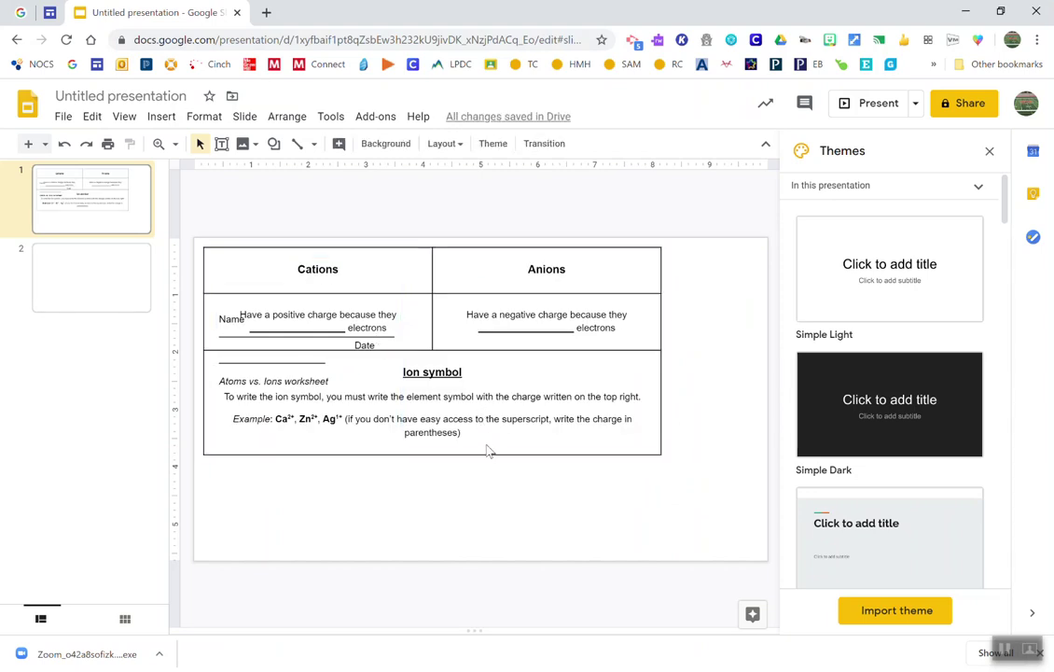
Move the table down and resize the Name/Date text box to span the slide above it.
left_click(485, 454)
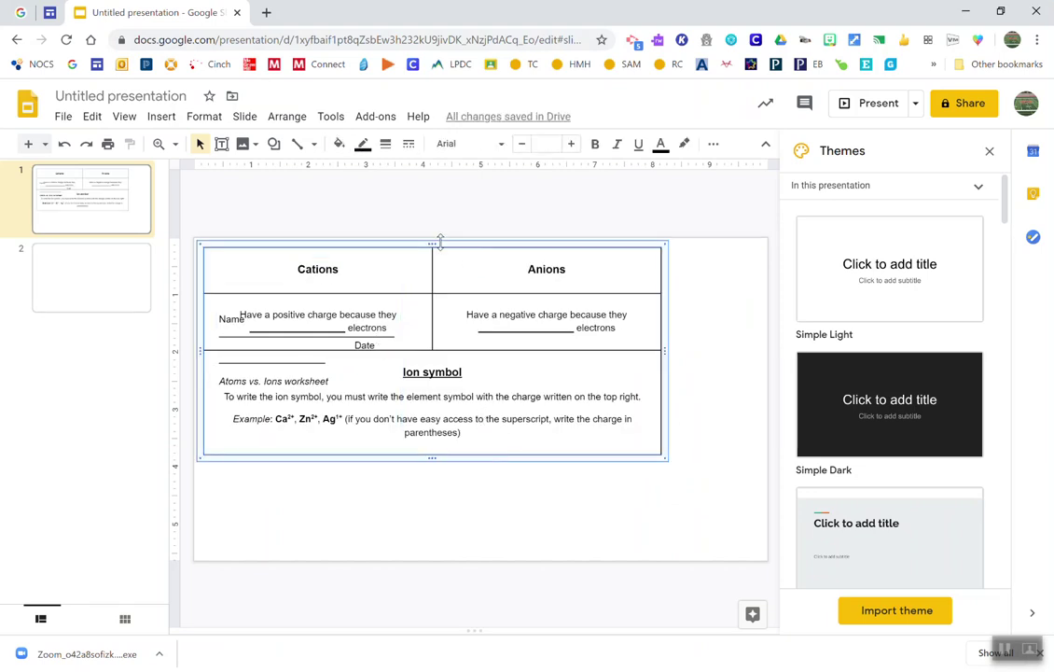
left_click_drag(448, 243, 477, 372)
left_click(315, 331)
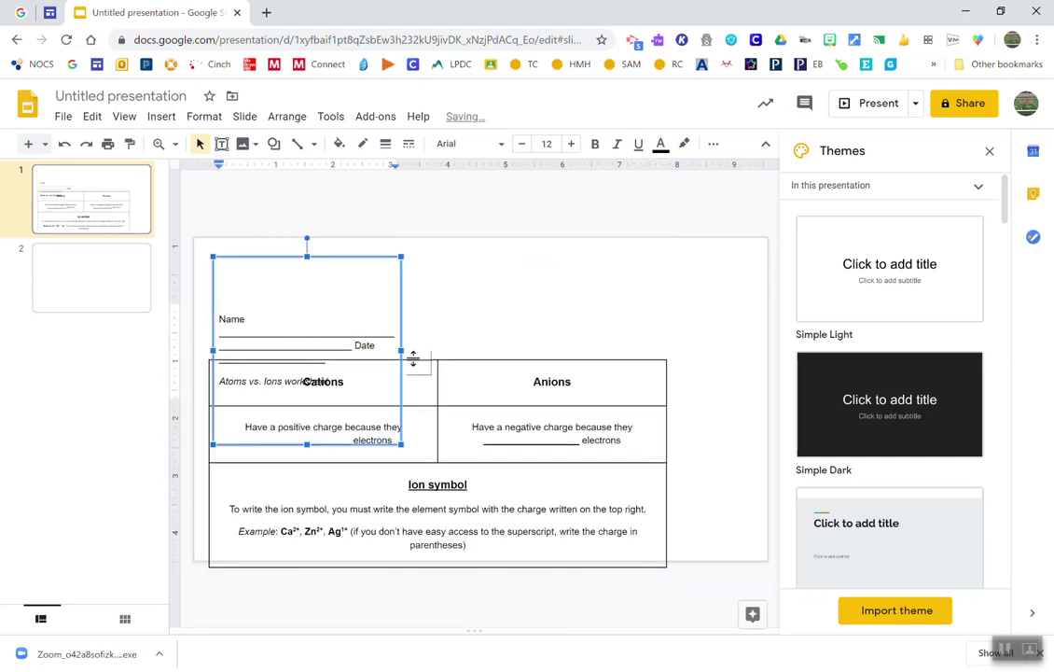
left_click_drag(401, 348, 715, 302)
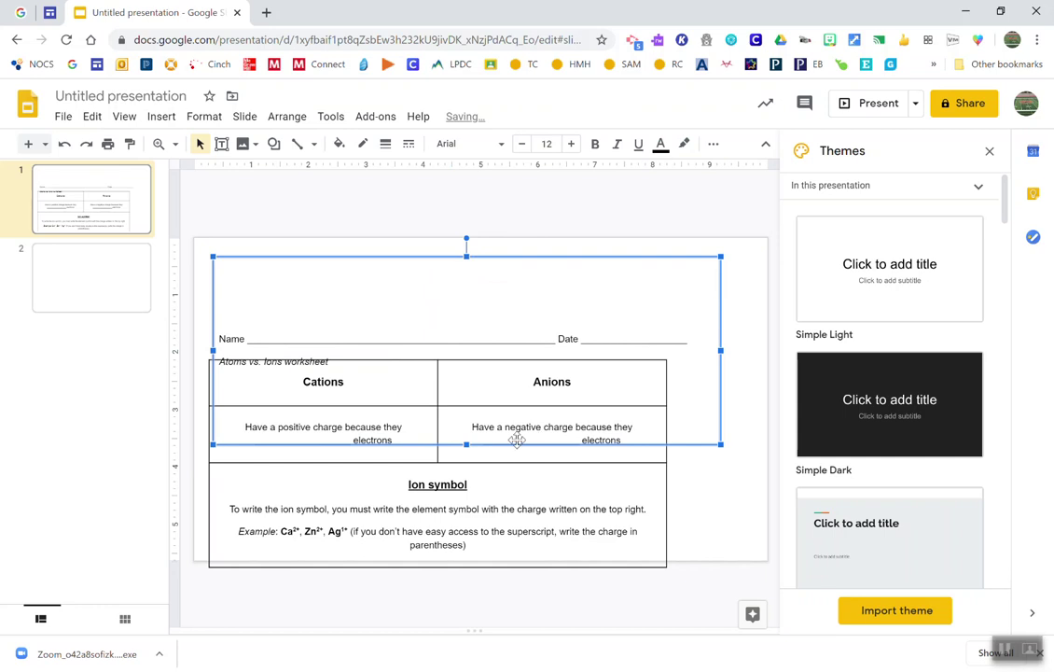
left_click_drag(467, 446, 472, 329)
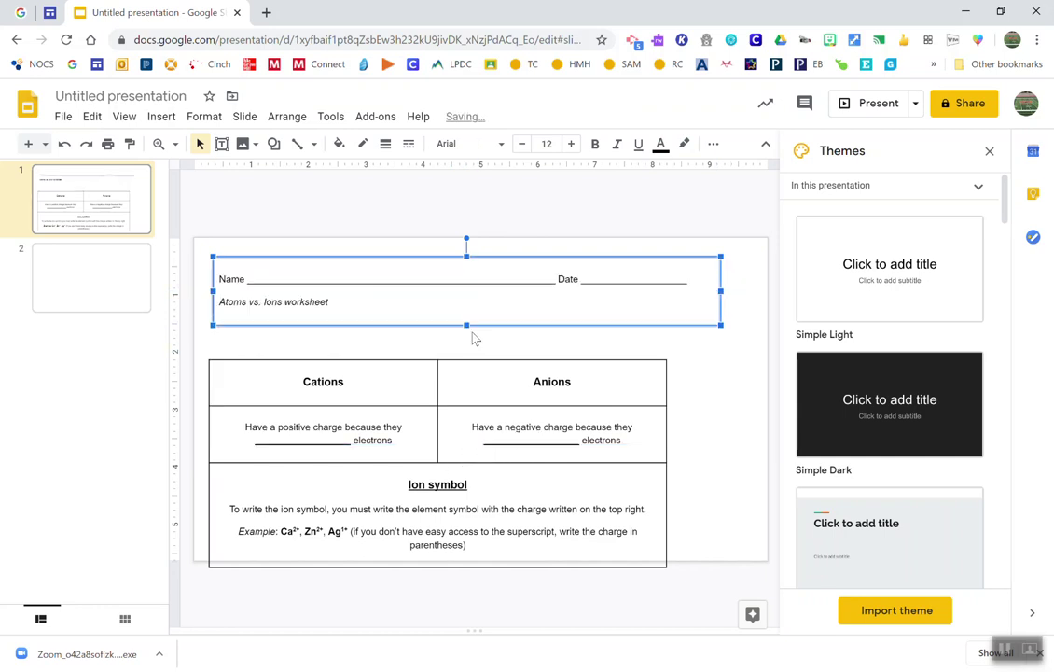
Reposition the table just below the header and select the fill-in blank in the Cations cell.
left_click(365, 359)
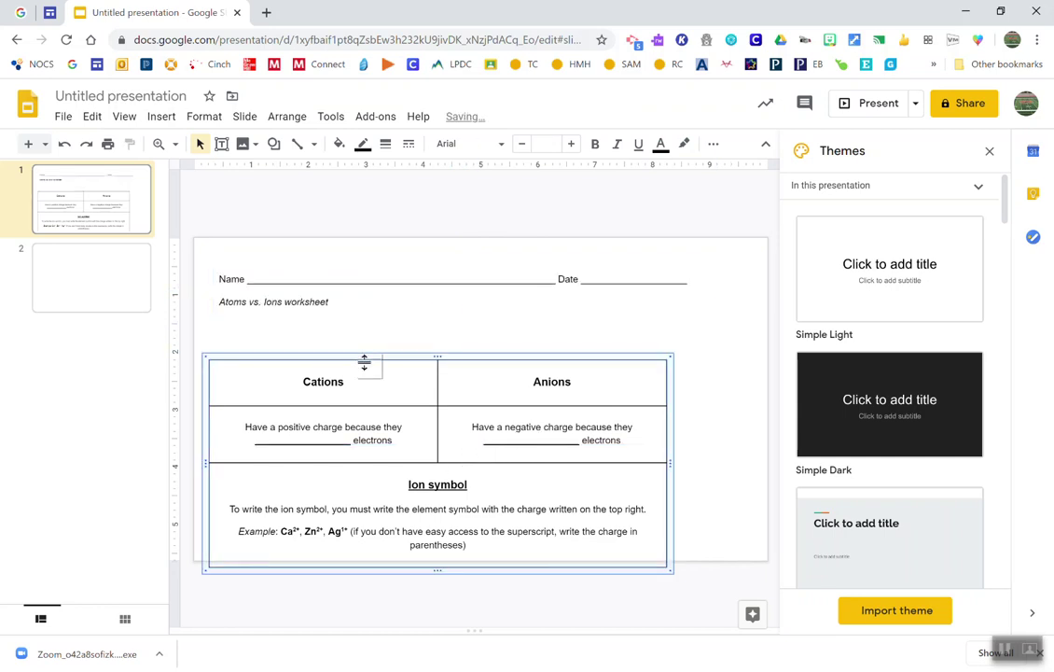
left_click_drag(420, 358, 510, 312)
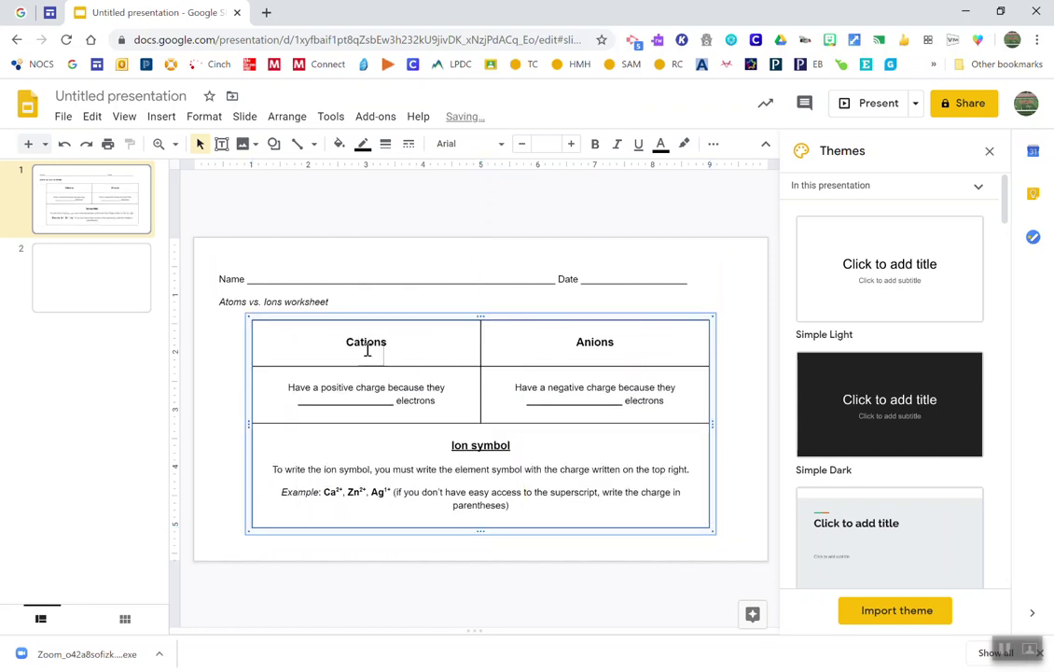
left_click_drag(393, 318, 390, 323)
left_click(387, 404)
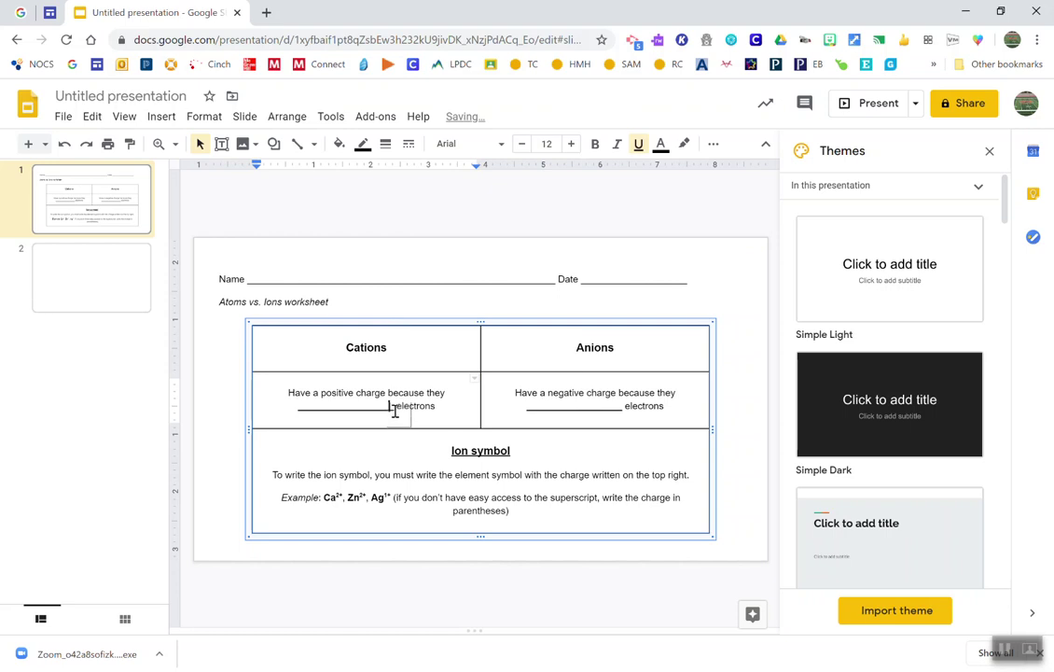
left_click_drag(394, 408, 292, 410)
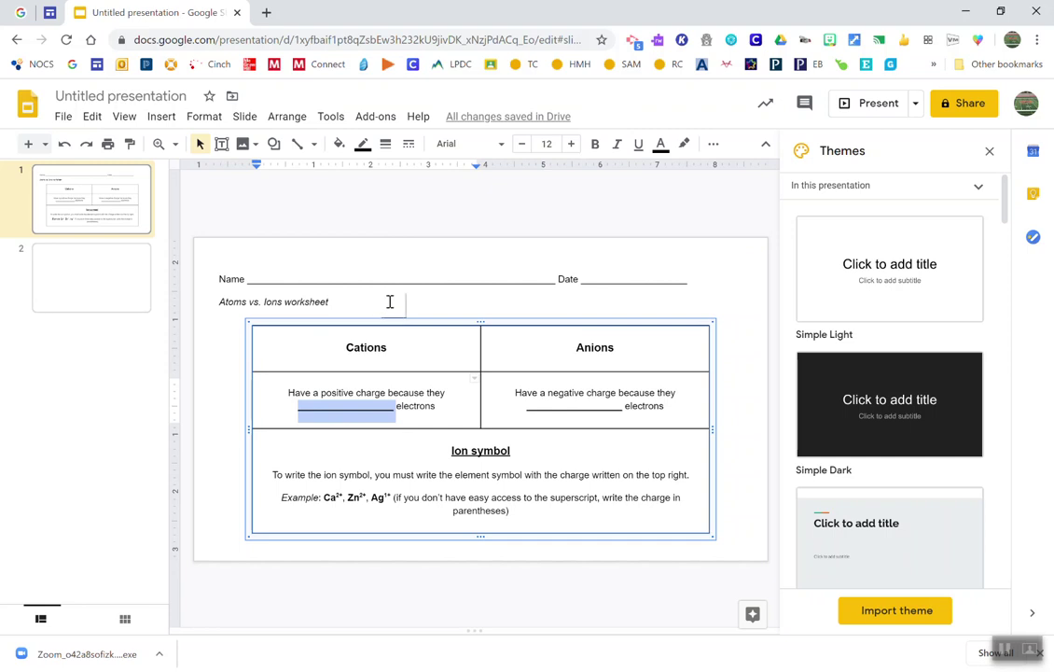
Make the Cations cell's blank underline red, undoing an accidental red border.
left_click(358, 152)
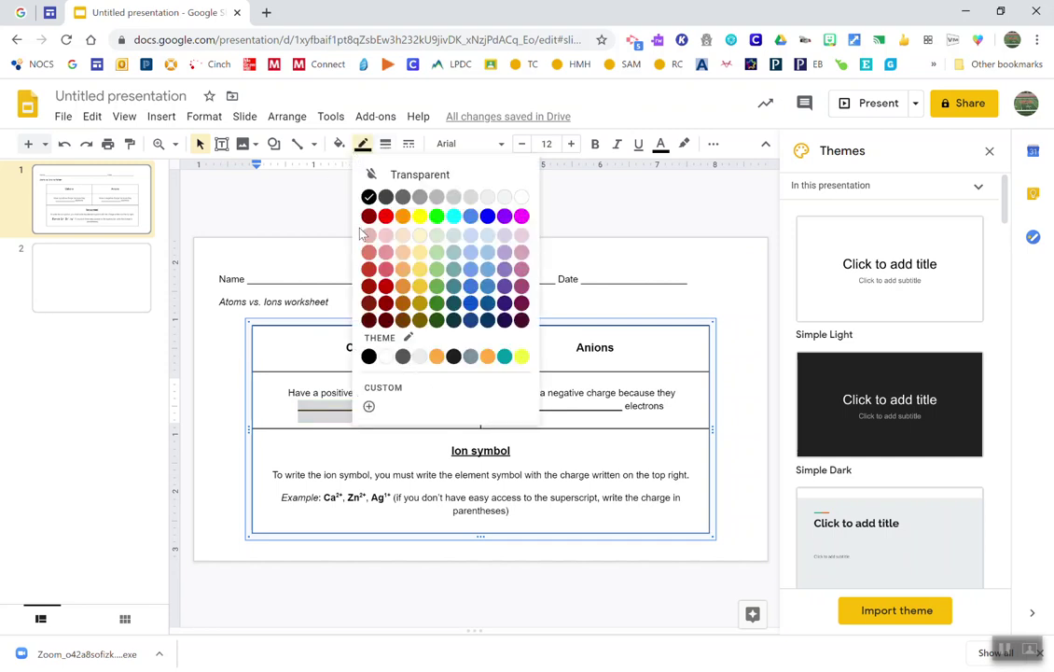
left_click(387, 217)
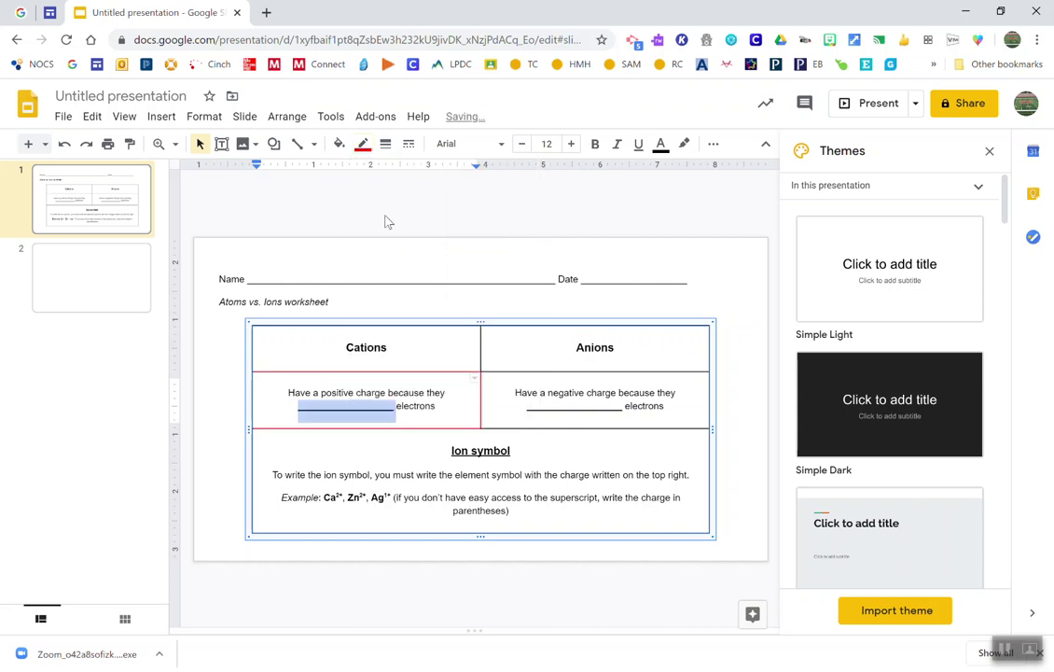
key("ctrl+z")
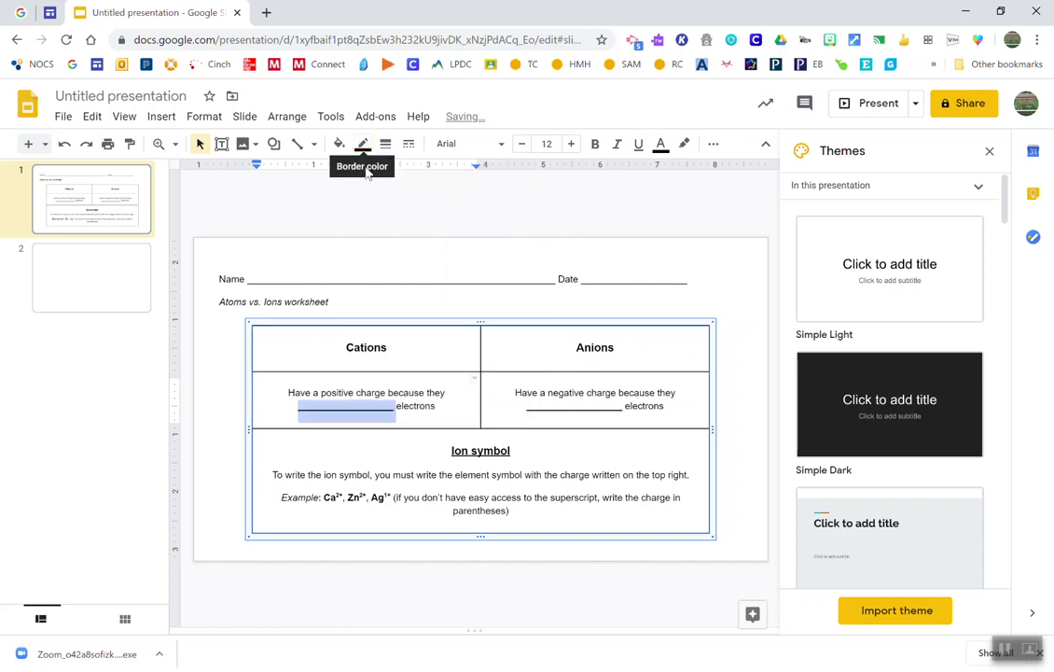
left_click(659, 145)
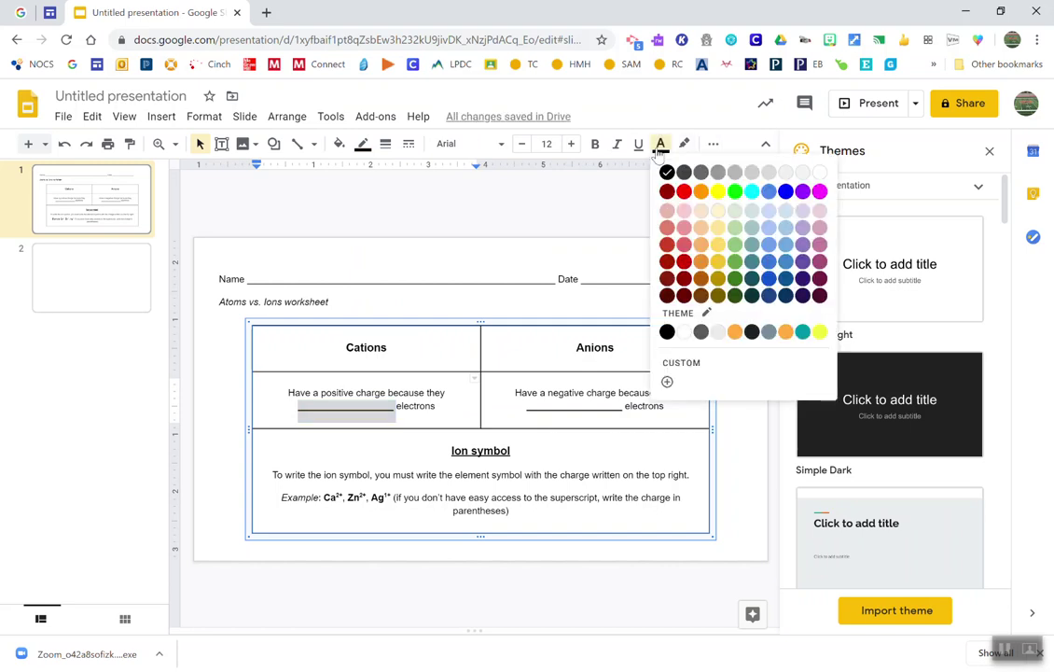
left_click(679, 198)
left_click(371, 220)
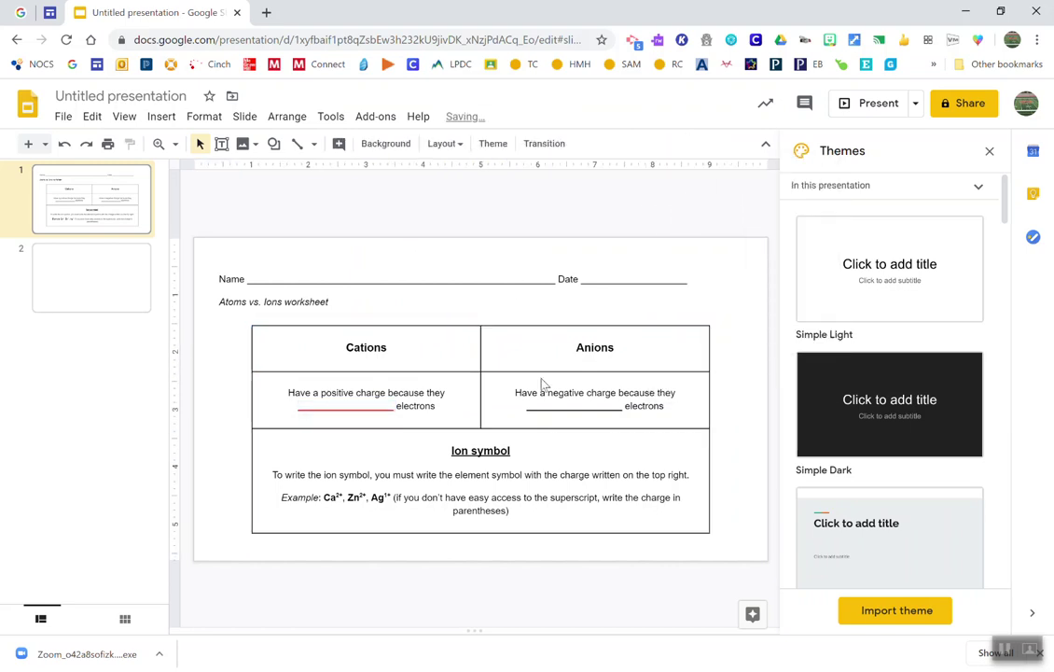
Make the blank underline in the Anions cell red as well.
left_click(622, 407)
left_click_drag(624, 415, 527, 417)
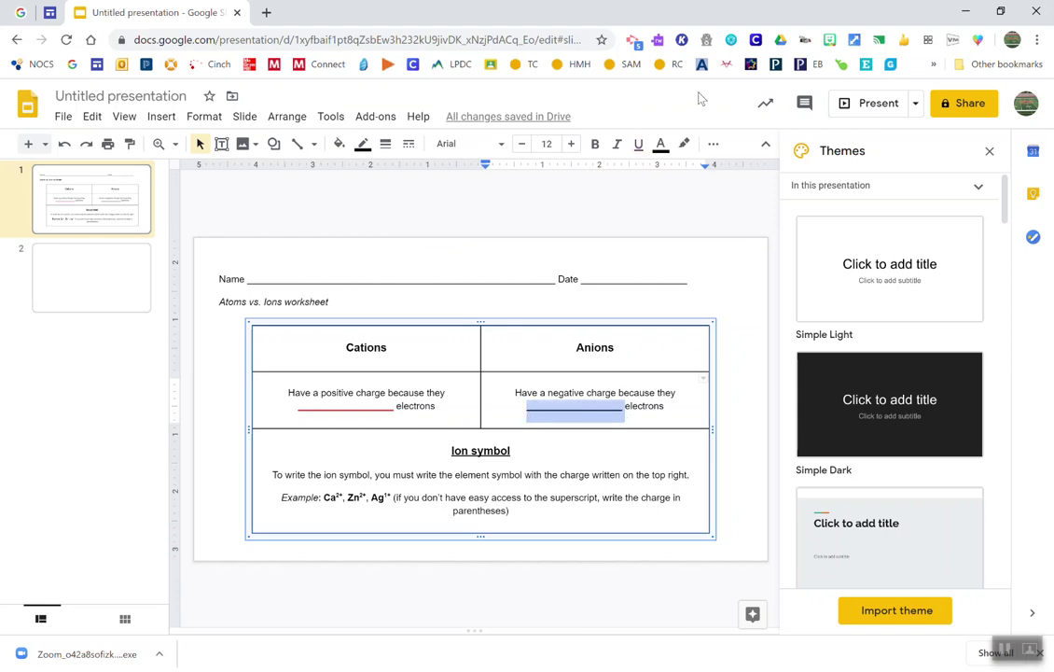
left_click(661, 143)
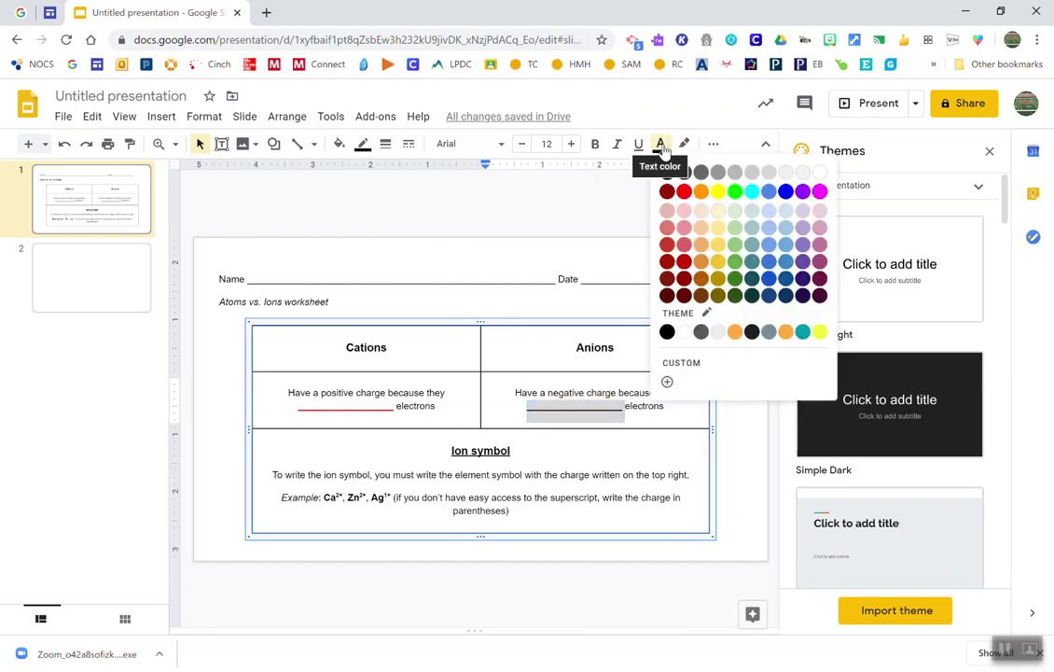
left_click(684, 193)
left_click(367, 280)
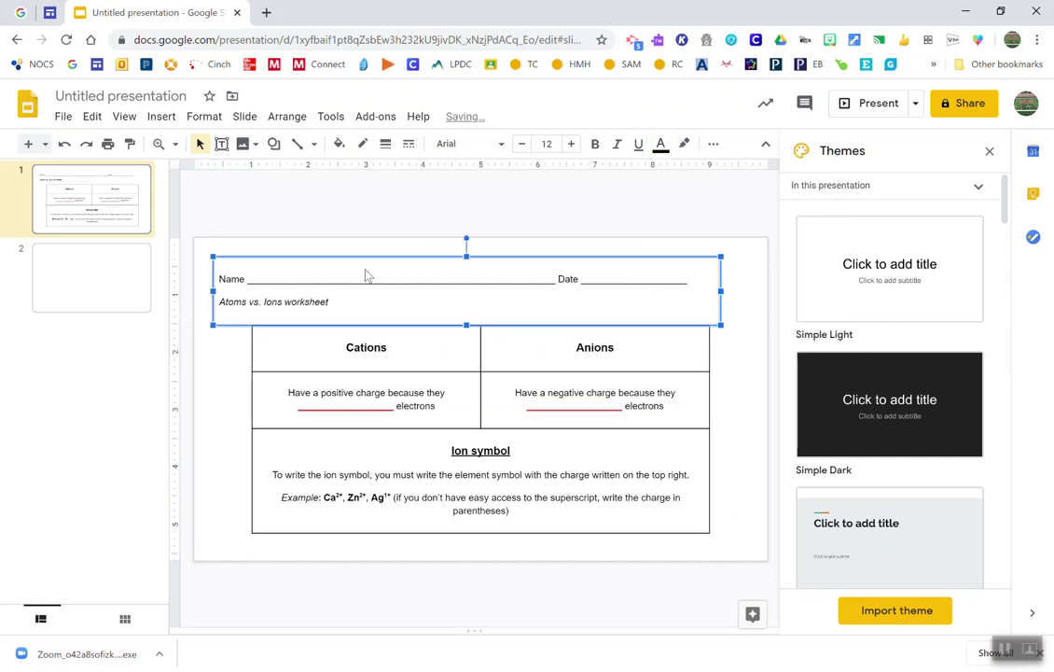
left_click(358, 298)
Add the line 'Fill in the red blanks.' under the title and make the Name blank red.
key("Return")
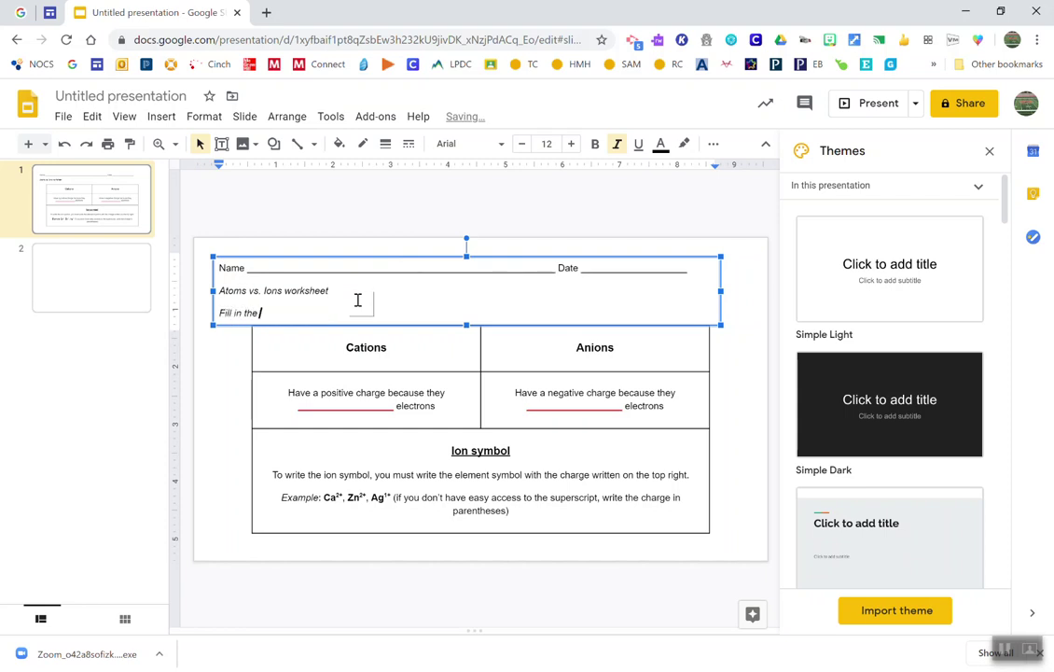
type("Fill in the red blanks.")
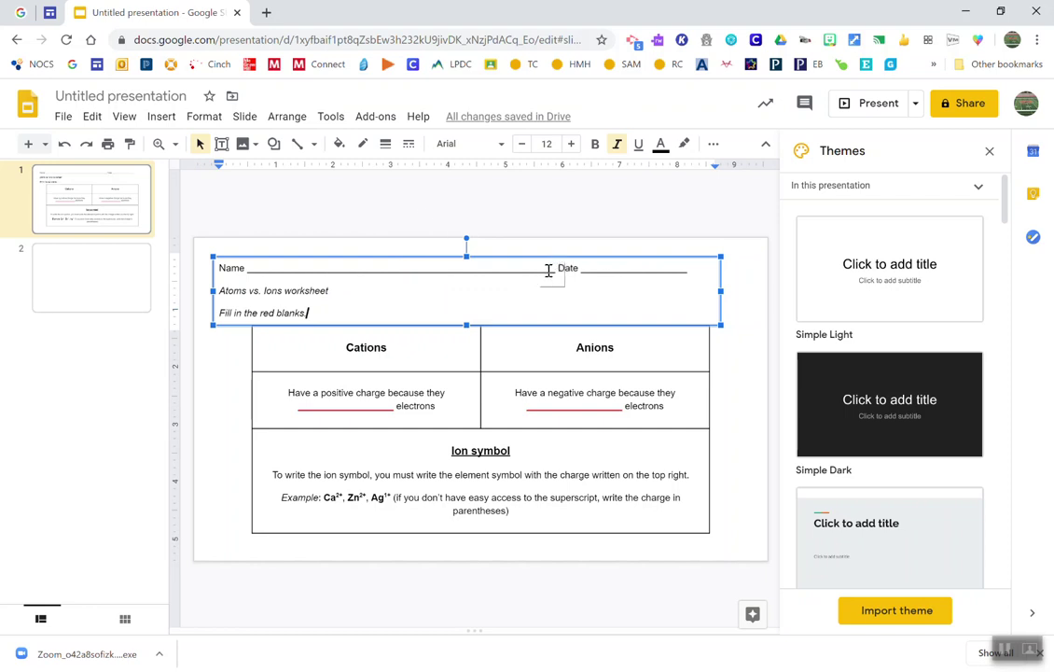
left_click_drag(558, 269, 246, 268)
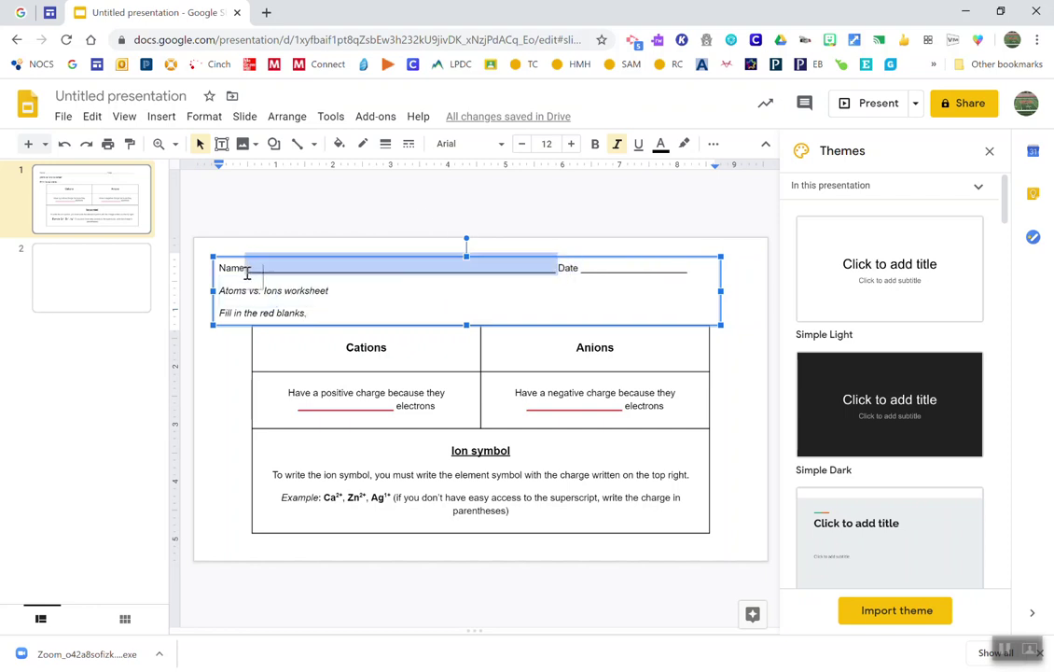
left_click(661, 143)
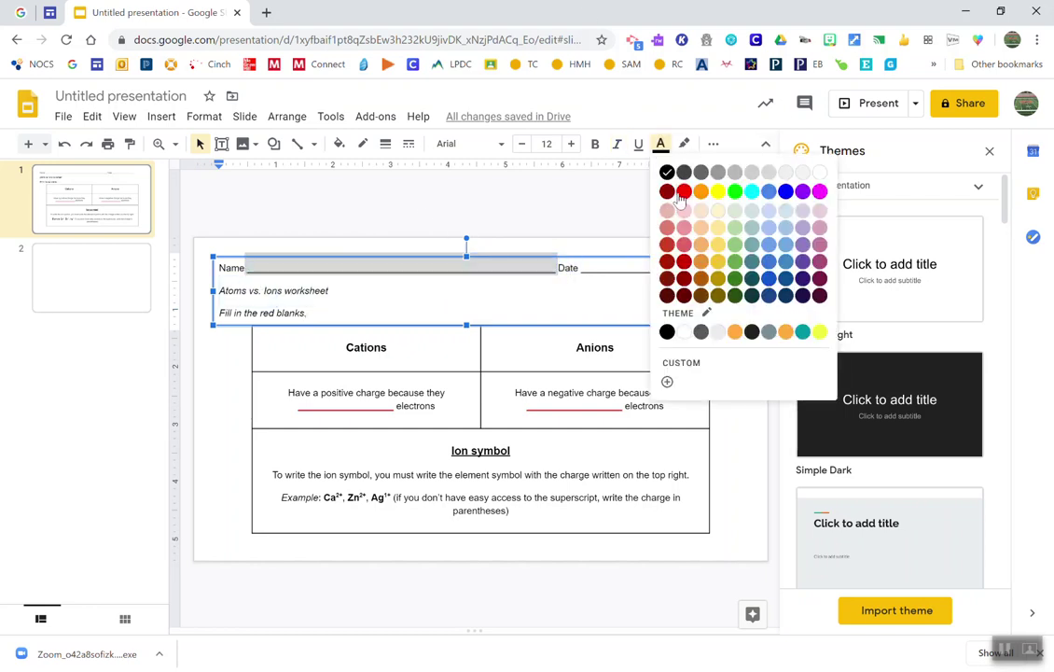
left_click(678, 187)
left_click(671, 270)
Make the underscores after Date red.
left_click_drag(690, 269, 585, 267)
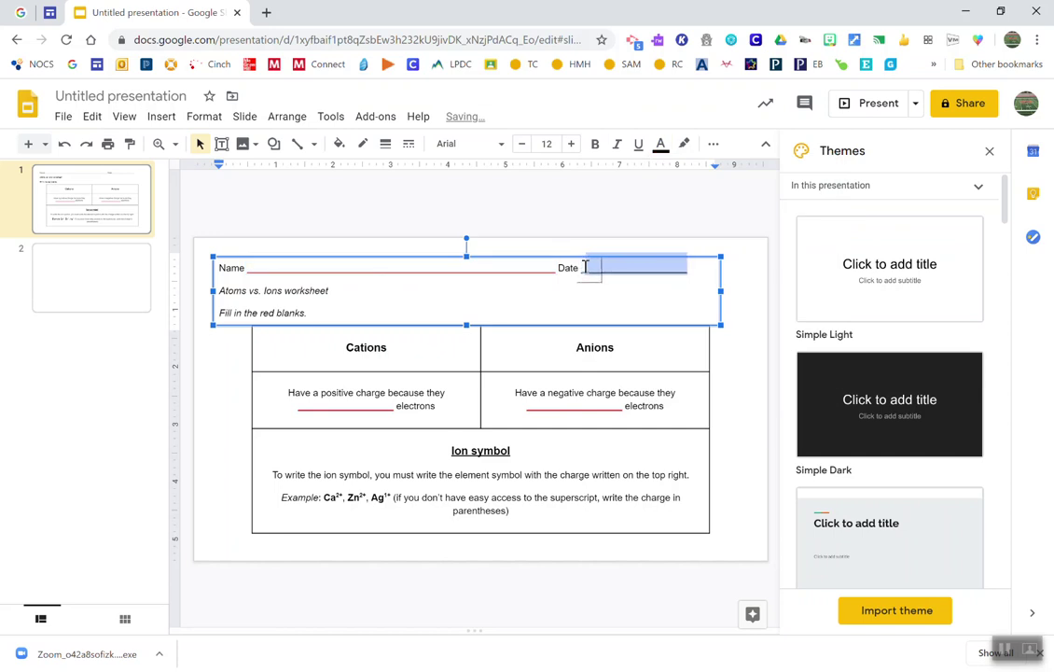
left_click(660, 142)
left_click(683, 190)
left_click(329, 227)
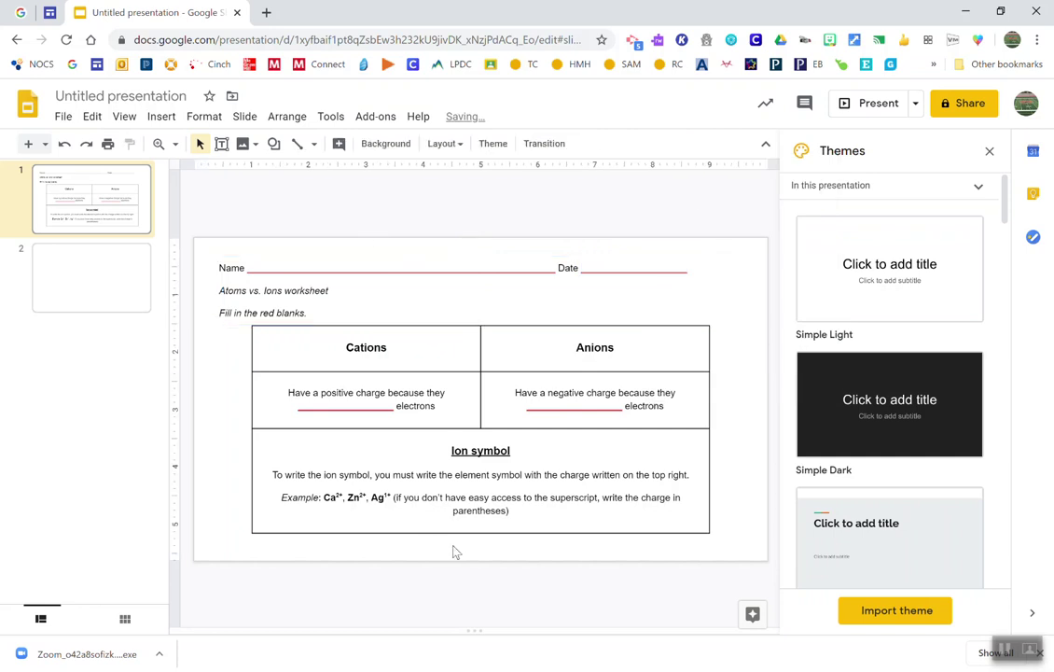
Deselect the finished worksheet table and bring up the Windows Start menu.
left_click(528, 514)
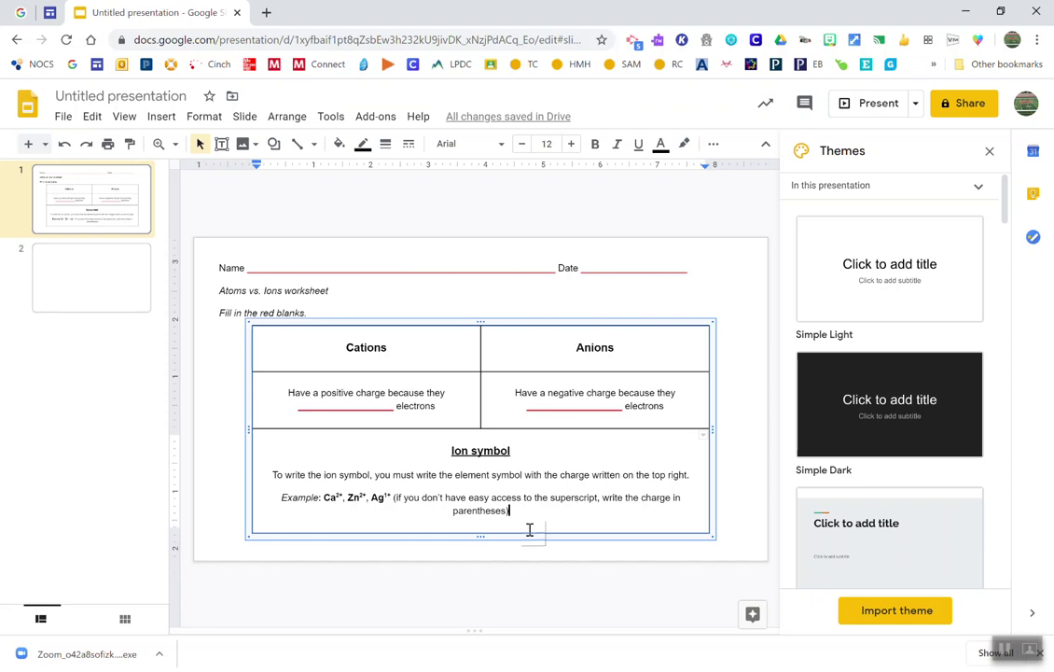
left_click(344, 219)
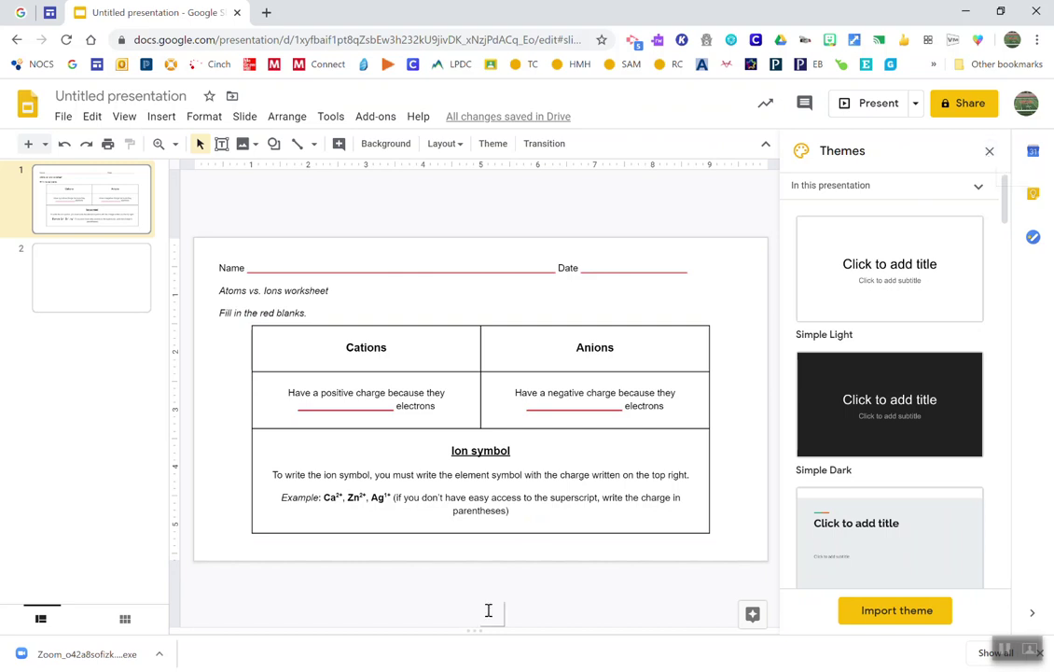
key("super")
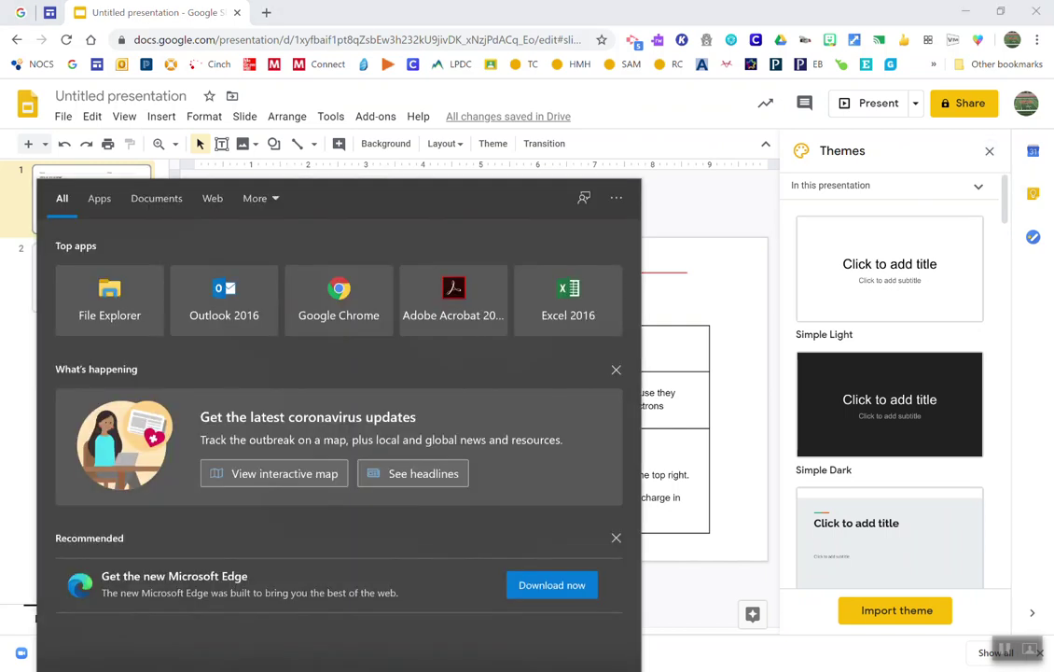
Search Start for 'snip' and launch the Snipping Tool app.
type("snip")
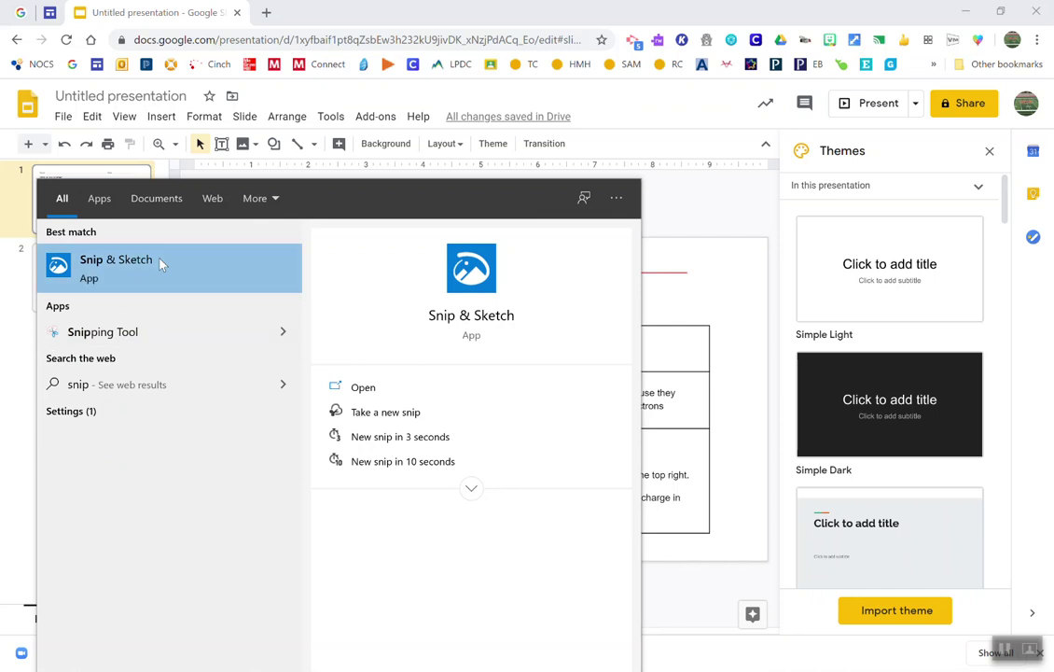
left_click(131, 334)
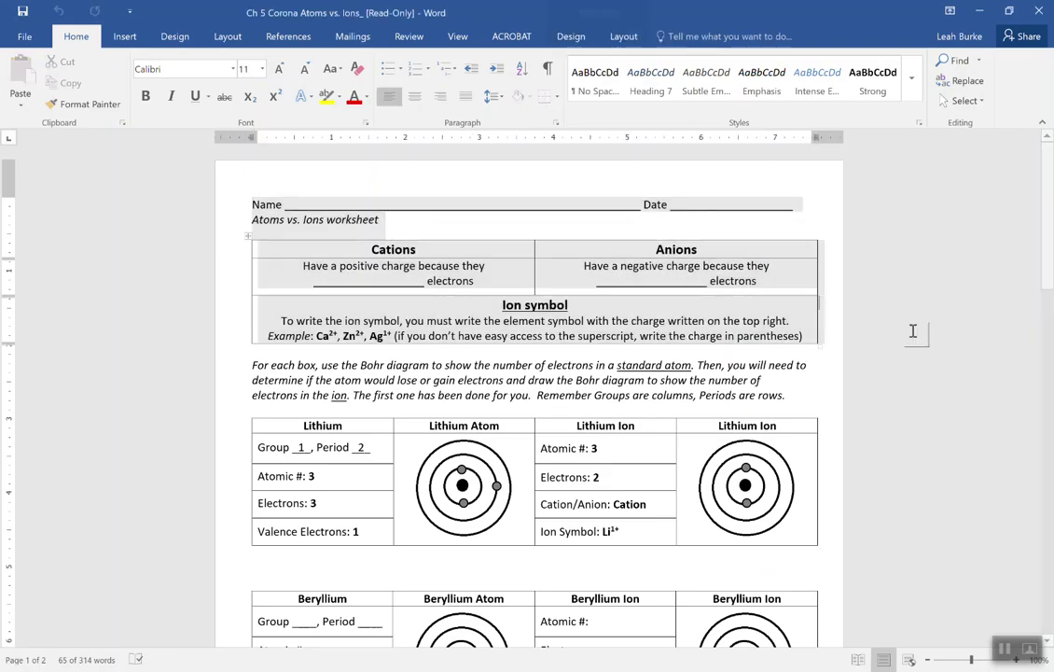
Clear the Word selection and start a new Snipping Tool capture over the worksheet.
left_click(914, 331)
key("alt+Tab")
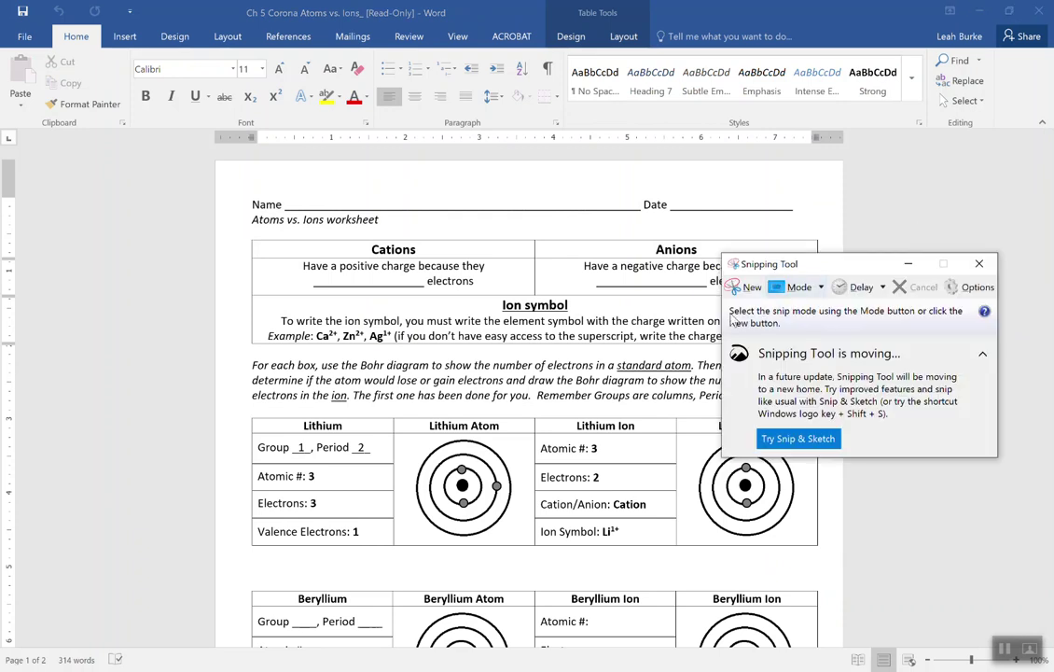
left_click(748, 286)
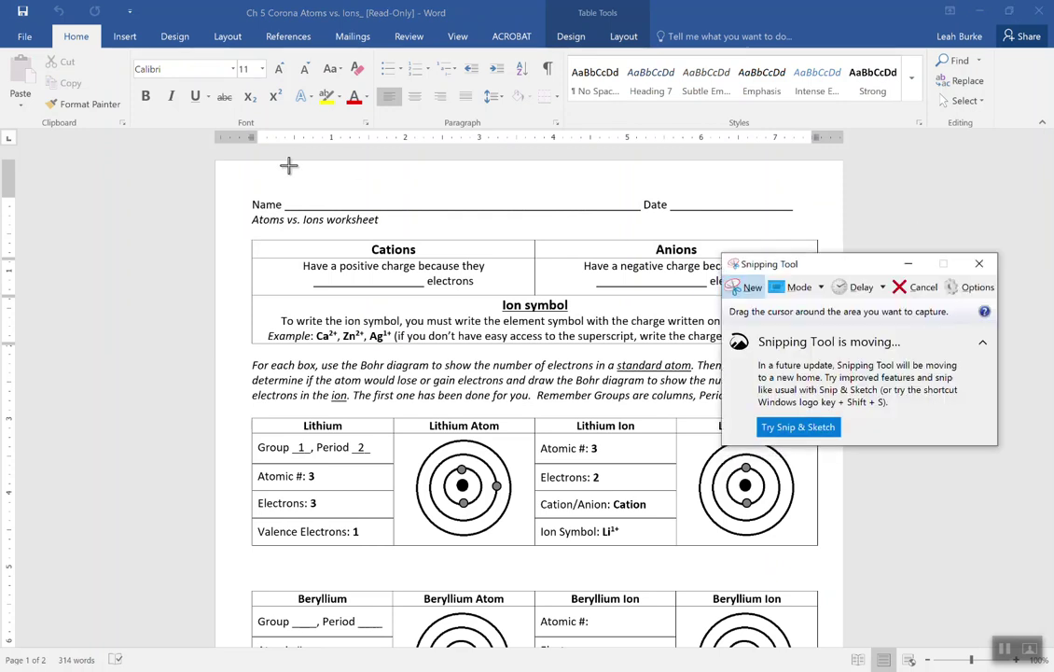